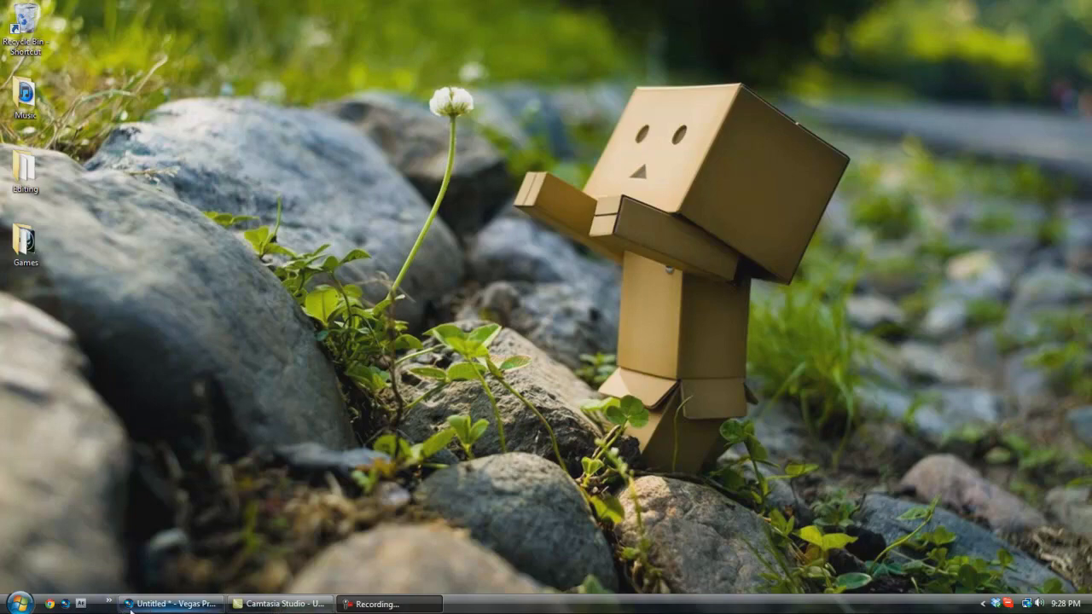
Restore Vegas Pro and list the NewBlue AB Color Wash presets (Algae Bloom, Camouflage, Fire) under Transitions
left_click(171, 604)
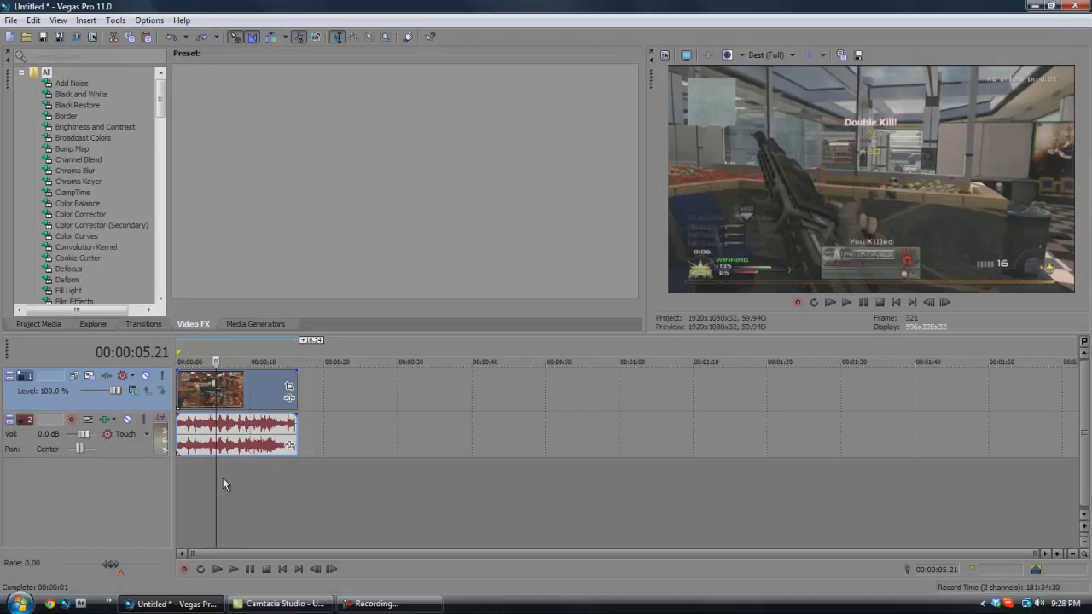
left_click(159, 326)
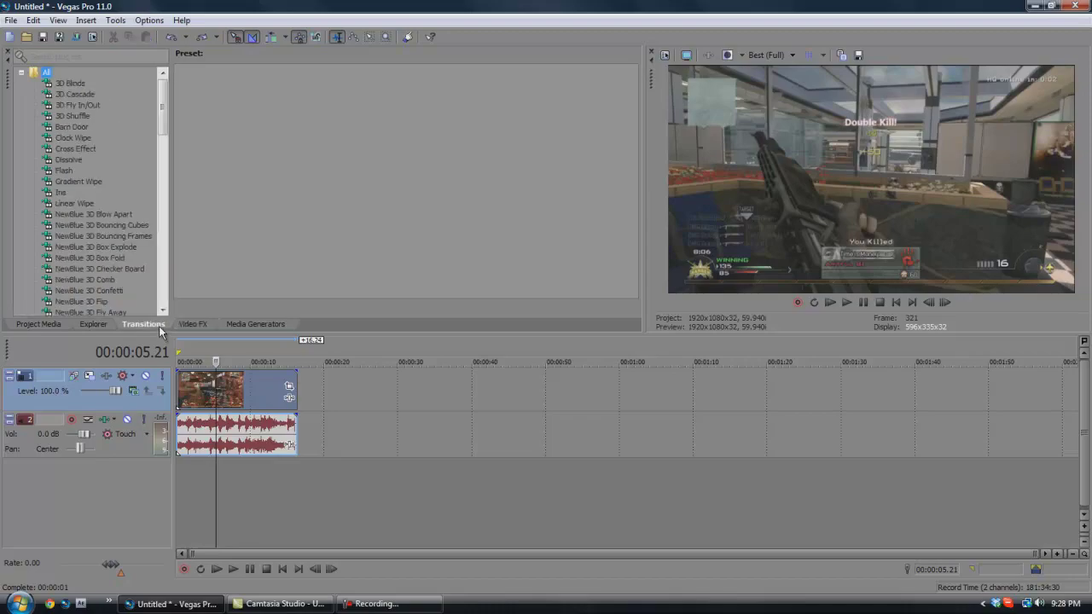
left_click_drag(153, 99, 141, 201)
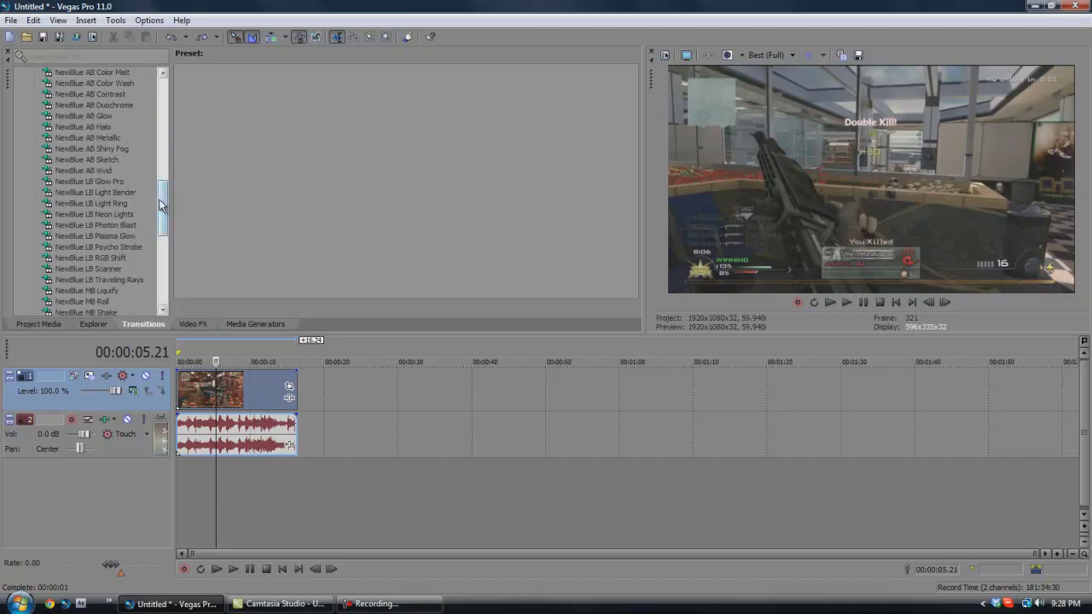
mouse_move(163, 208)
left_mouse_down()
mouse_move(163, 226)
mouse_move(168, 203)
left_mouse_up()
scroll(110, 179, "up", 3)
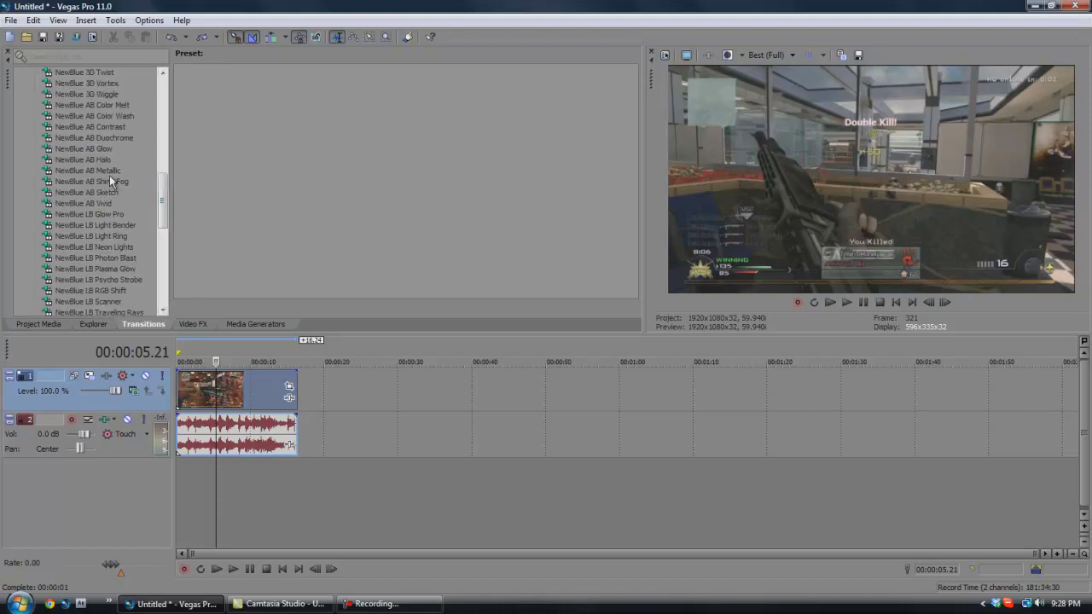
left_click(110, 182)
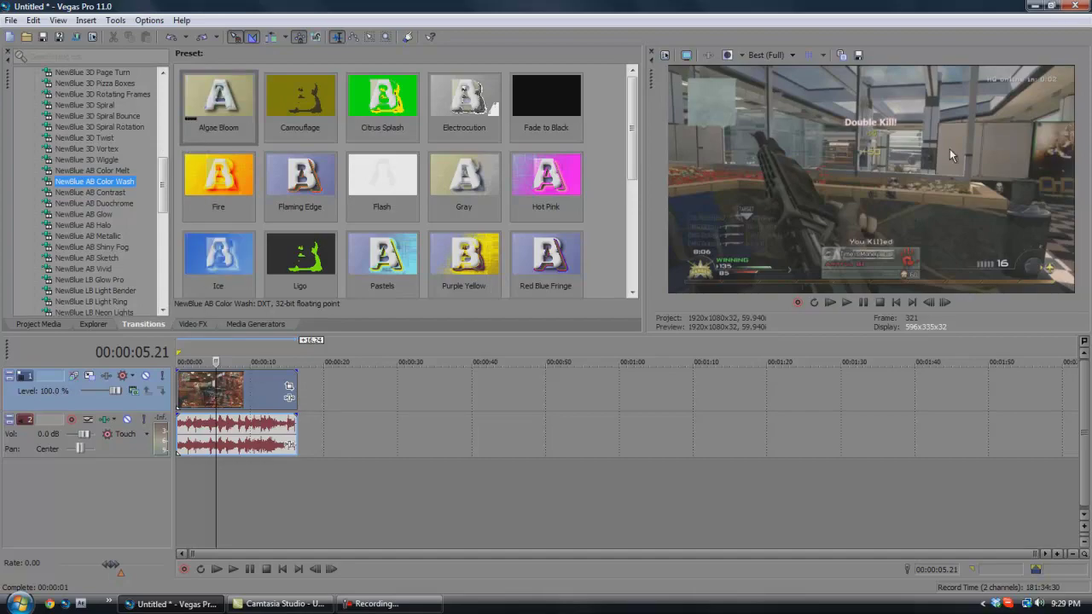
Split the gameplay clip at 5.22 s and drop the Algae Bloom Color Wash preset onto the cut
left_click(216, 392)
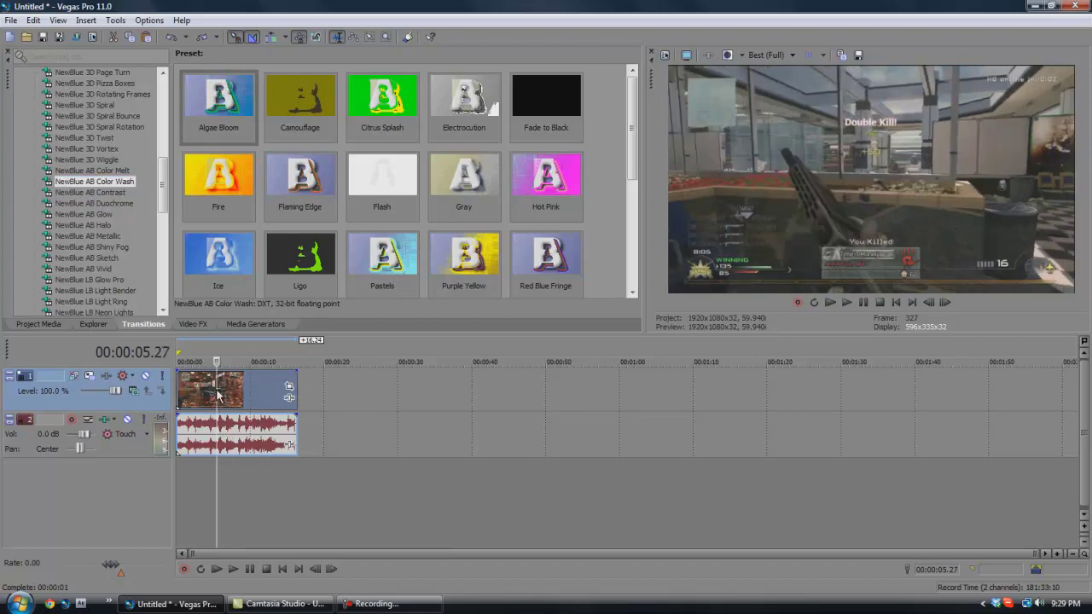
left_click(216, 394)
key("s")
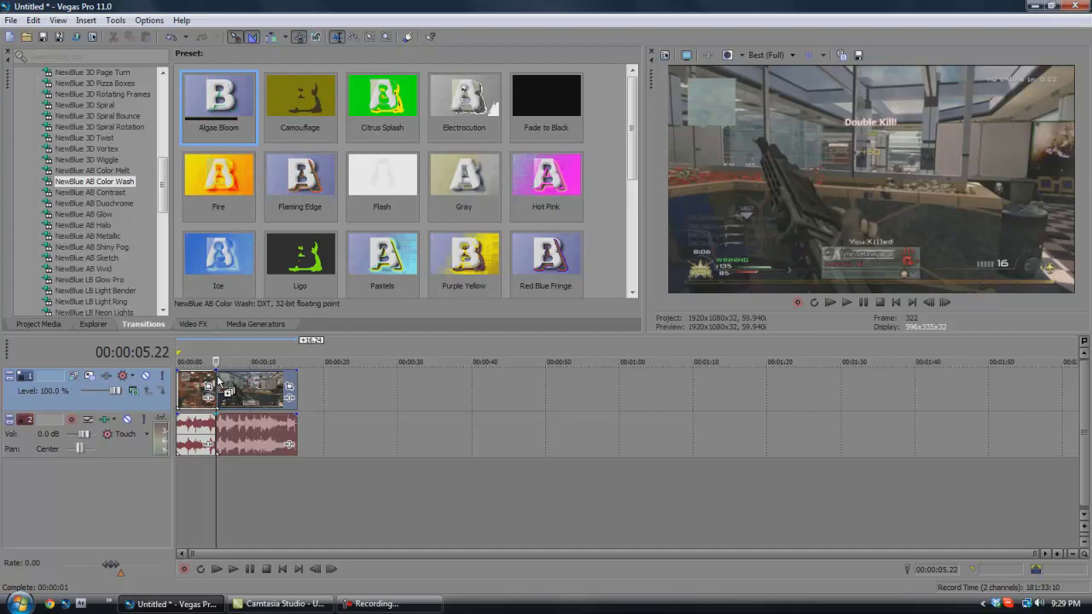
left_click_drag(217, 381, 217, 381)
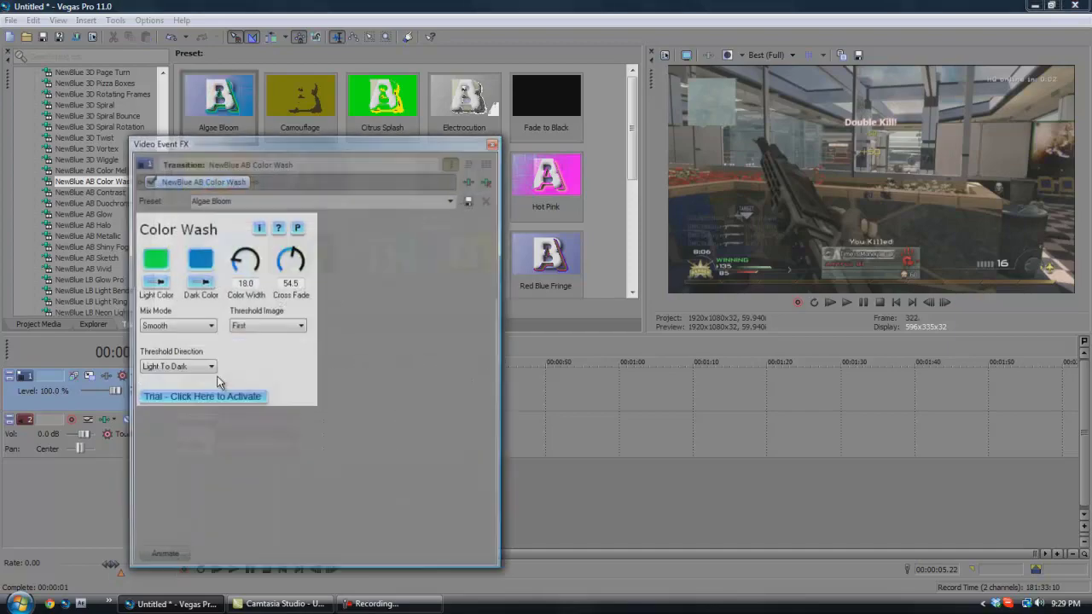
left_click(492, 144)
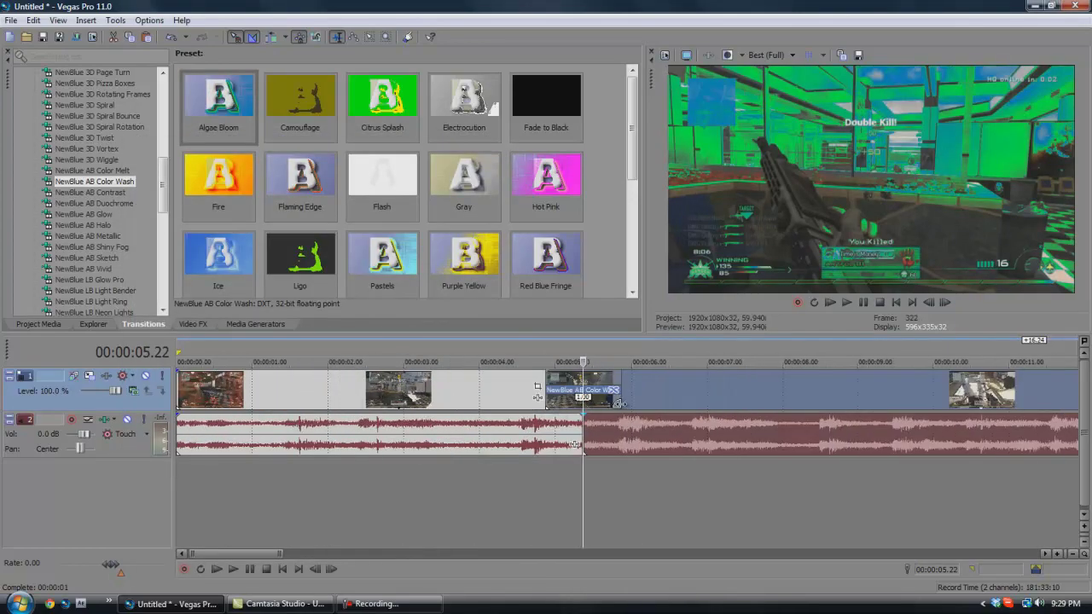
Lengthen the Color Wash transition to about 5 seconds by pulling the second clip earlier
left_click_drag(620, 391, 736, 396)
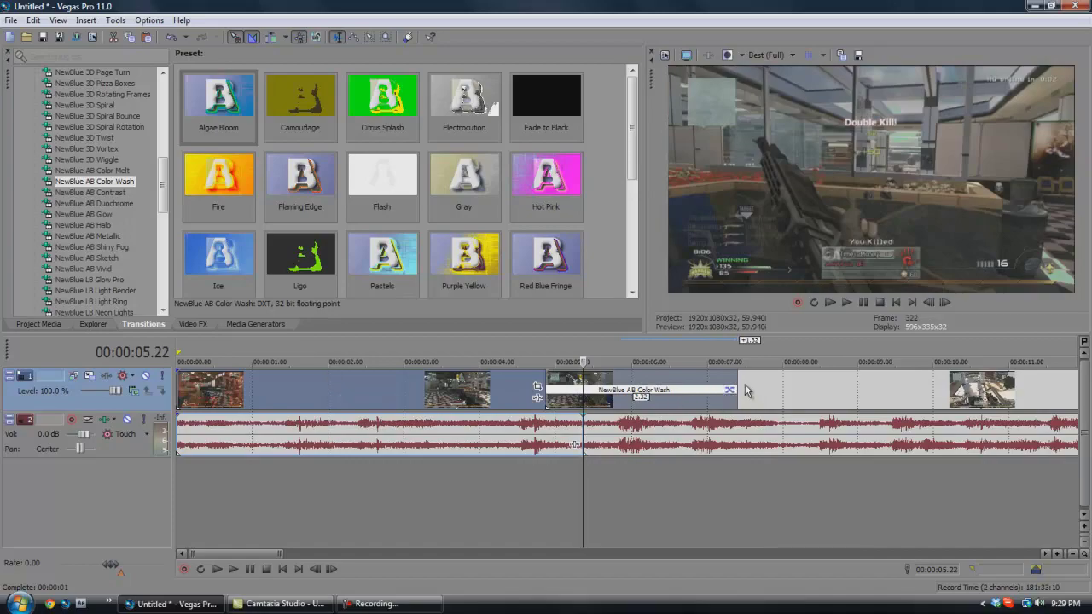
left_click_drag(731, 385, 711, 402)
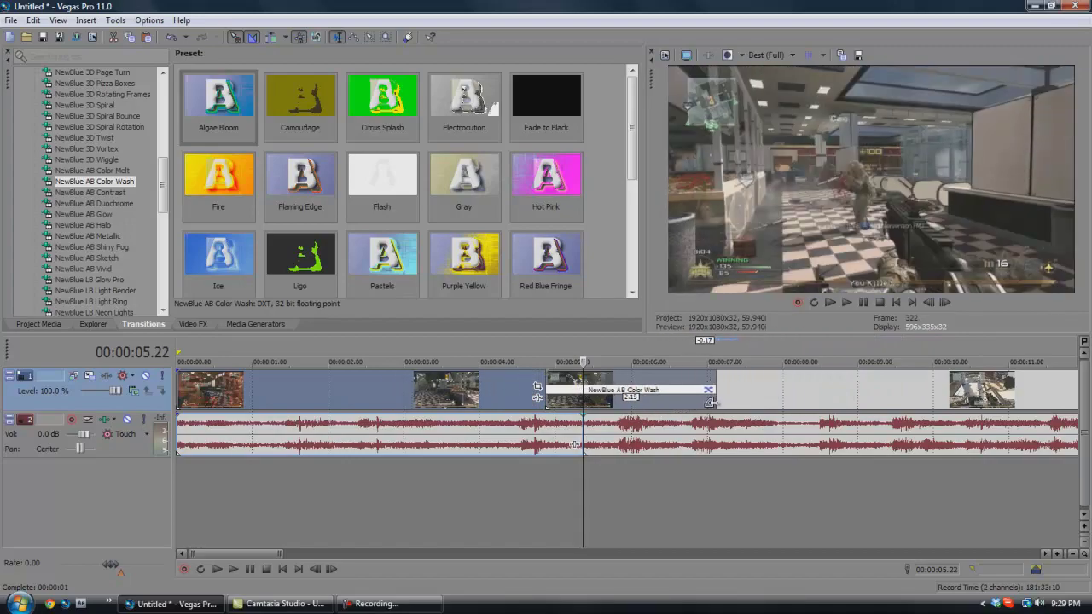
scroll(710, 402, "down", 3)
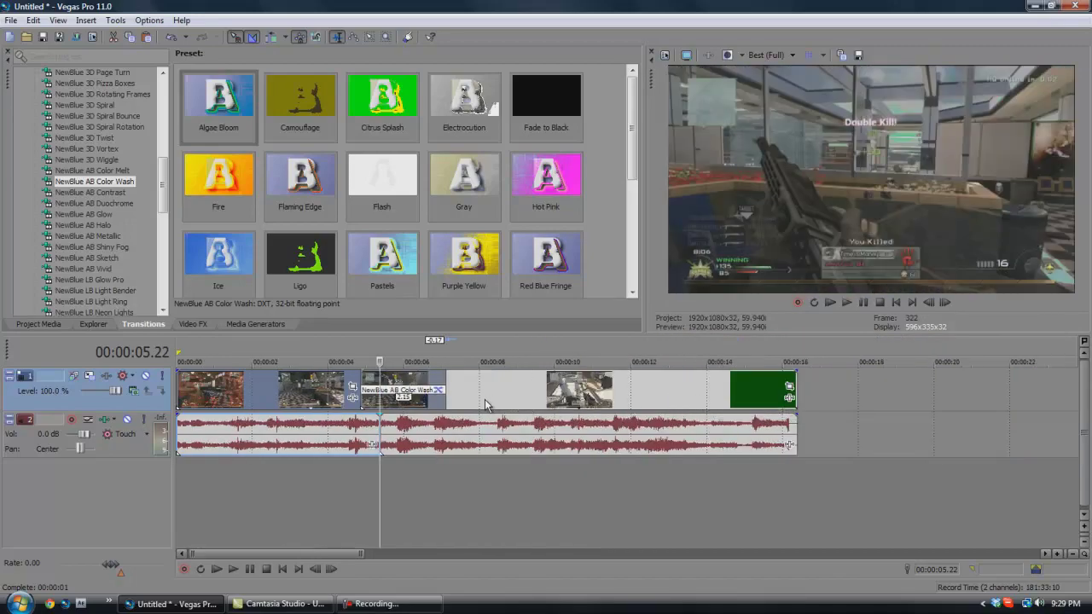
left_click_drag(362, 388, 305, 394)
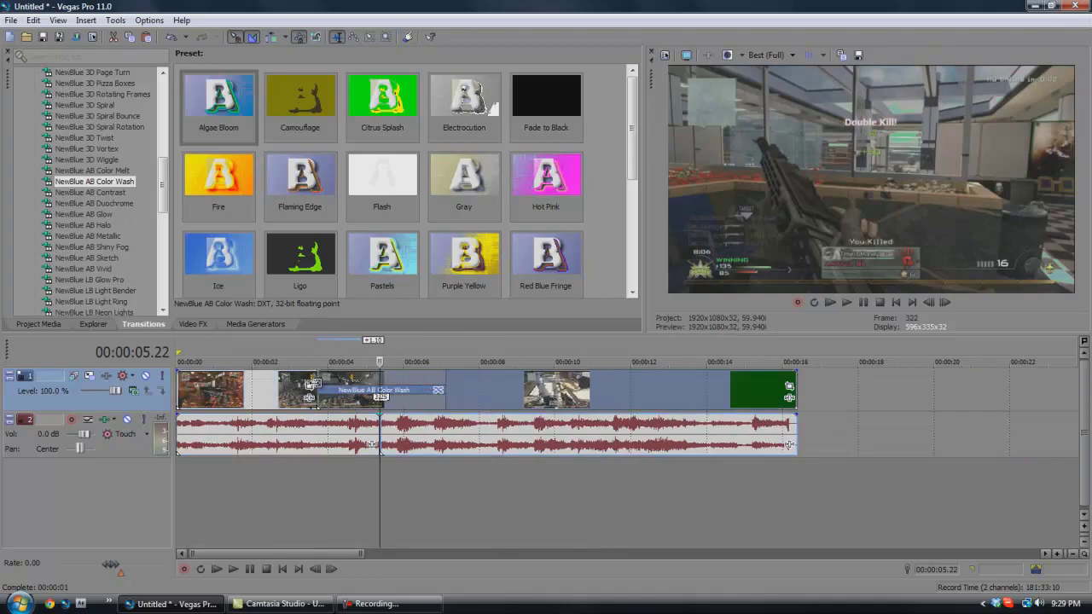
Preview the transition from about 3 seconds, then shorten it to about 1.59 seconds
left_click(297, 385)
key("space")
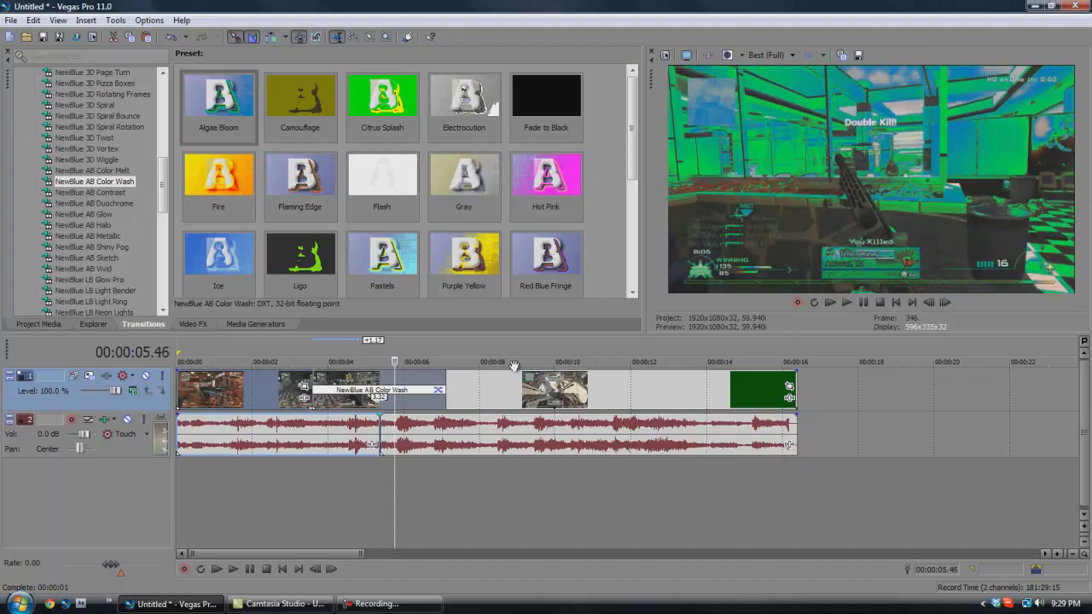
left_click_drag(312, 381, 385, 391)
Trim the Color Wash transition to a 0.34 s overlap and bring up its settings
scroll(393, 399, "up", 3)
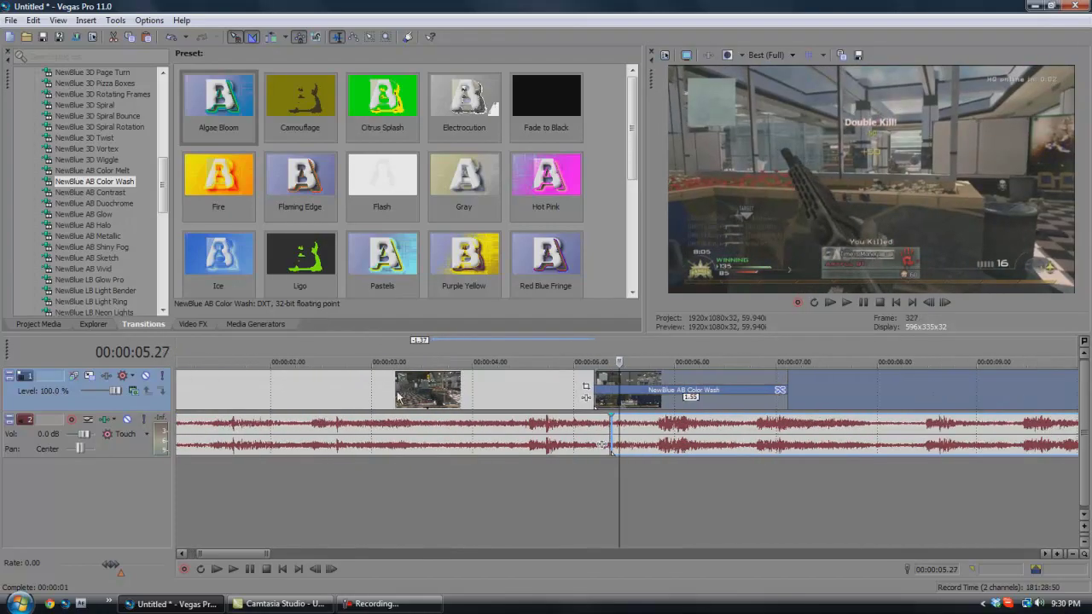
left_click_drag(695, 380, 662, 381)
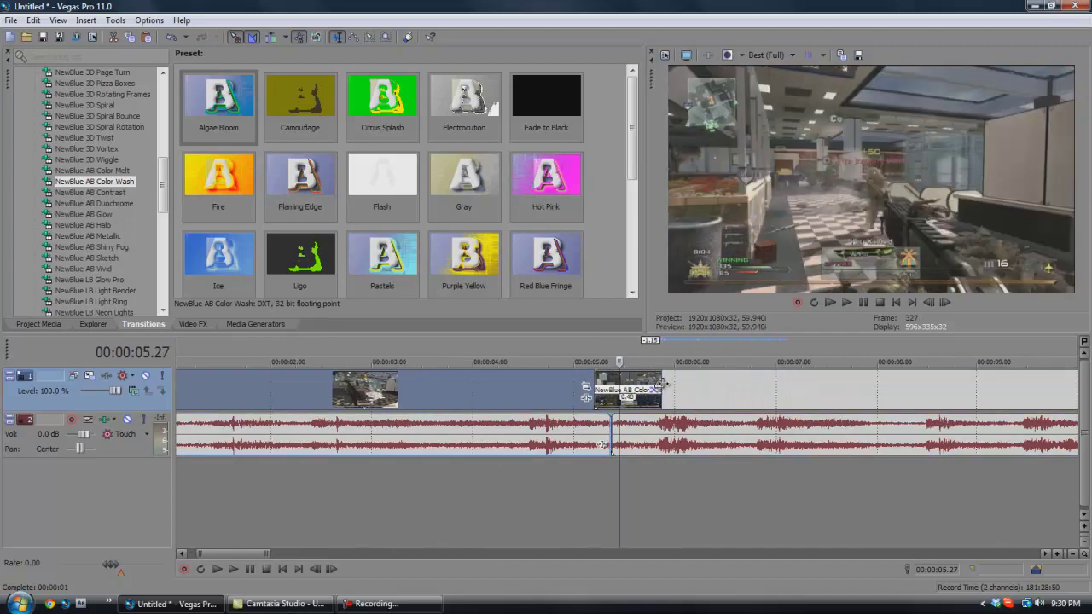
left_click(607, 382)
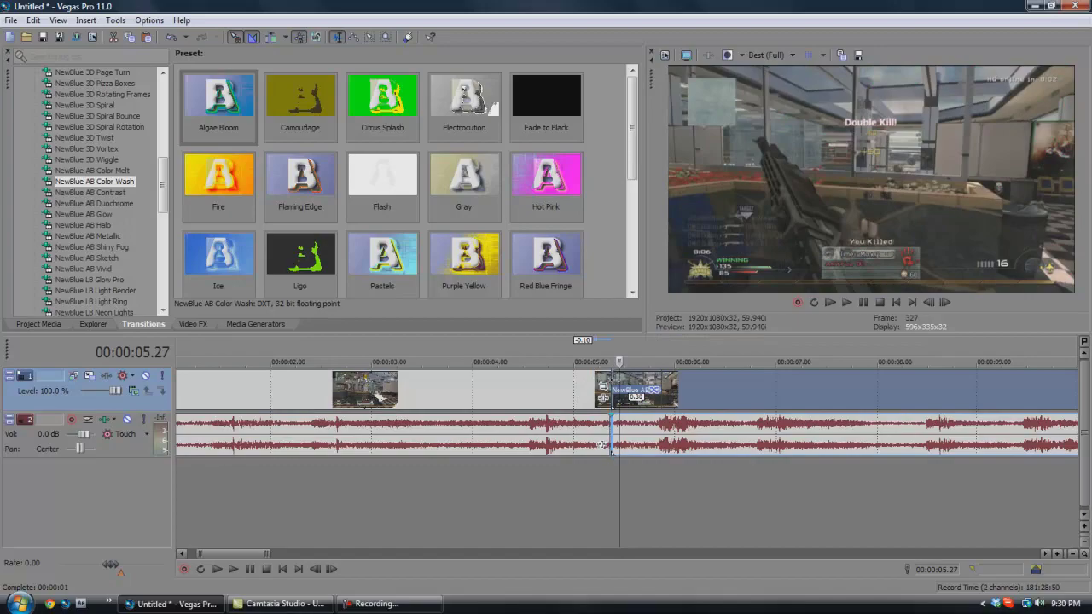
left_click_drag(659, 377, 663, 392)
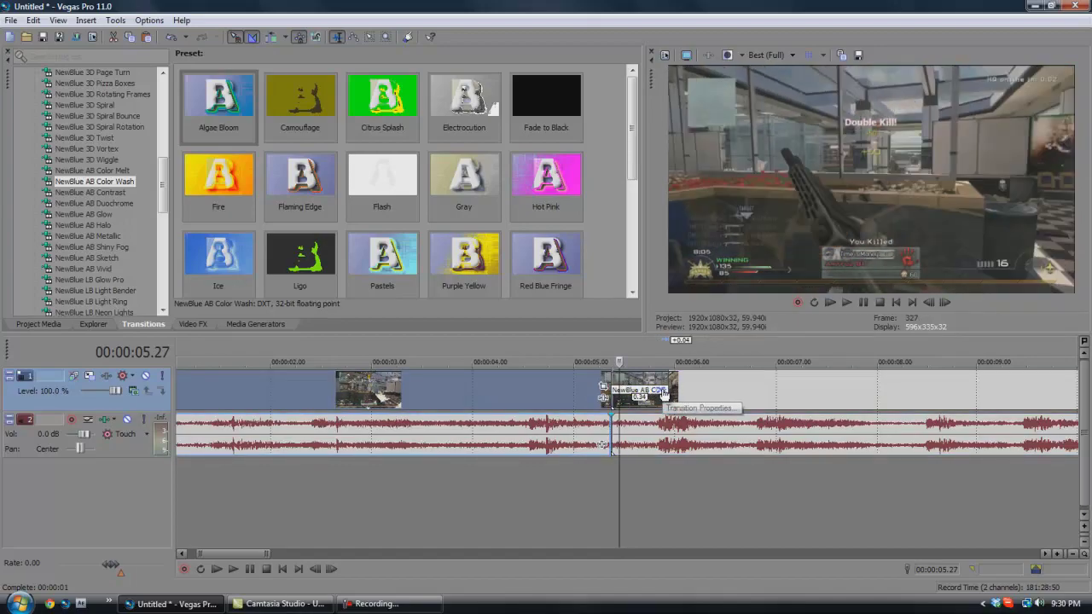
left_click(664, 391)
Set the Color Wash light colour to teal and the dark colour to black
left_click(155, 259)
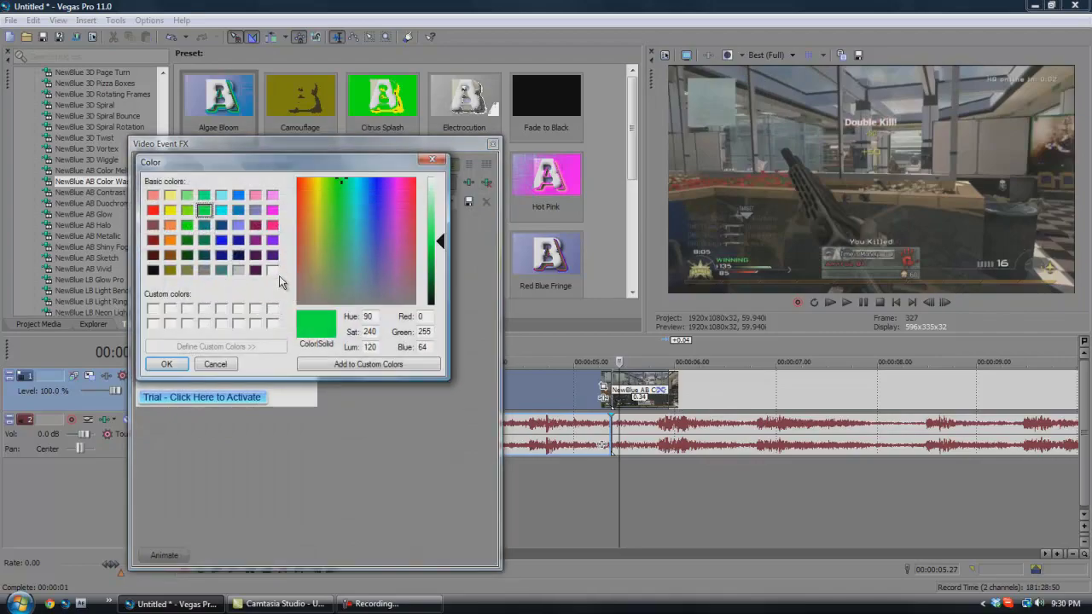
left_click(255, 240)
left_click(204, 225)
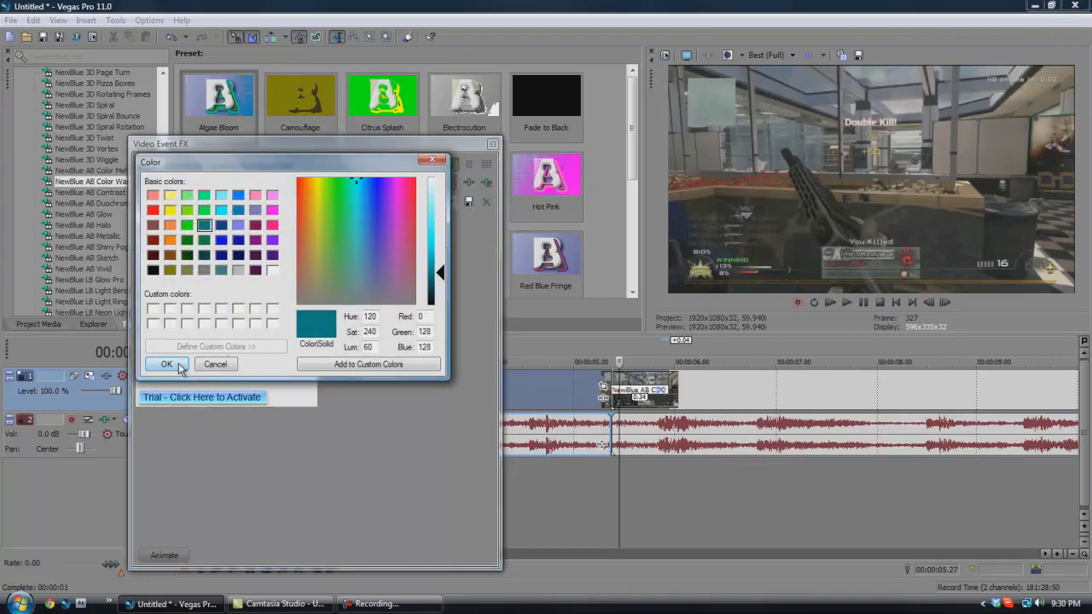
left_click(166, 364)
left_click(201, 259)
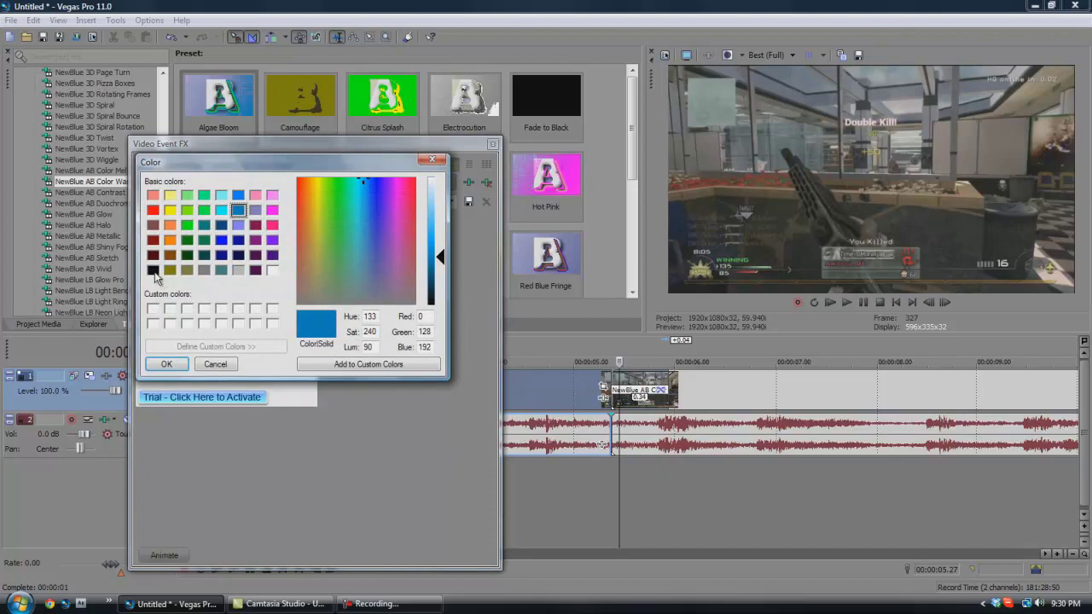
left_click(153, 269)
left_click(166, 365)
Step frame by frame through the teal-tinted transition, then mark a loop range around it
left_click(640, 386)
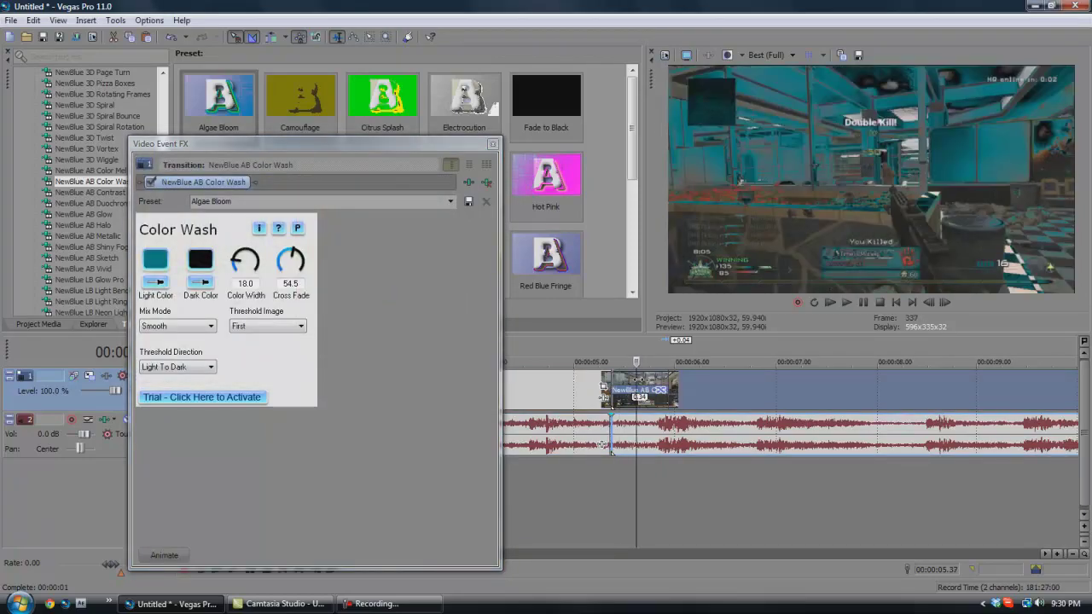
key("Left")
key("Left")
key("Left")
key("Left")
key("Left")
key("Left")
key("Left")
key("Left")
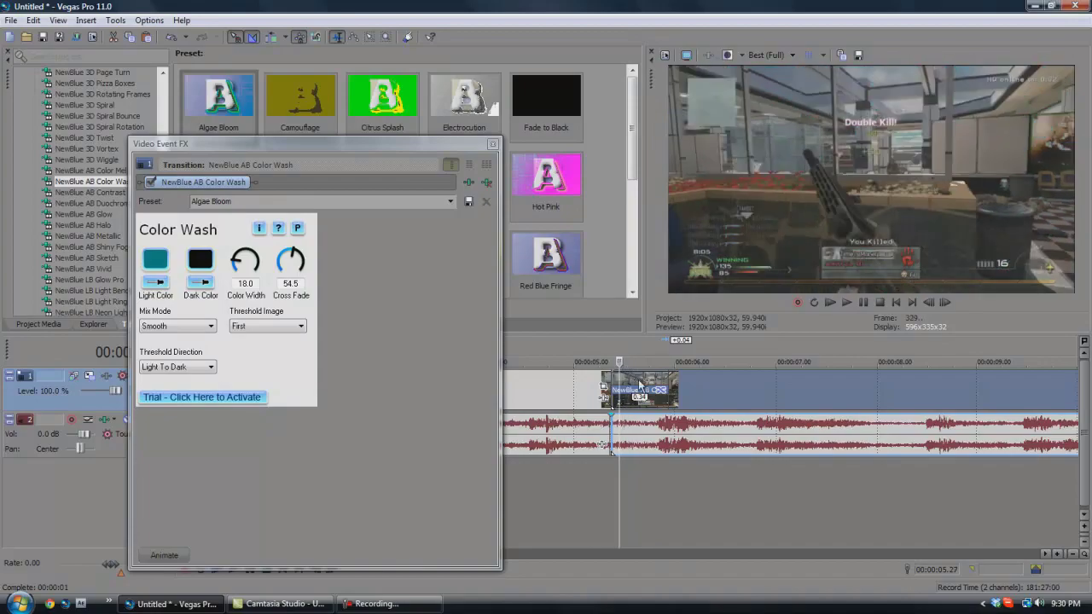
key("Left")
key("Left")
key("Right")
key("Right")
key("Right")
key("Right")
key("Right")
key("Right")
key("Right")
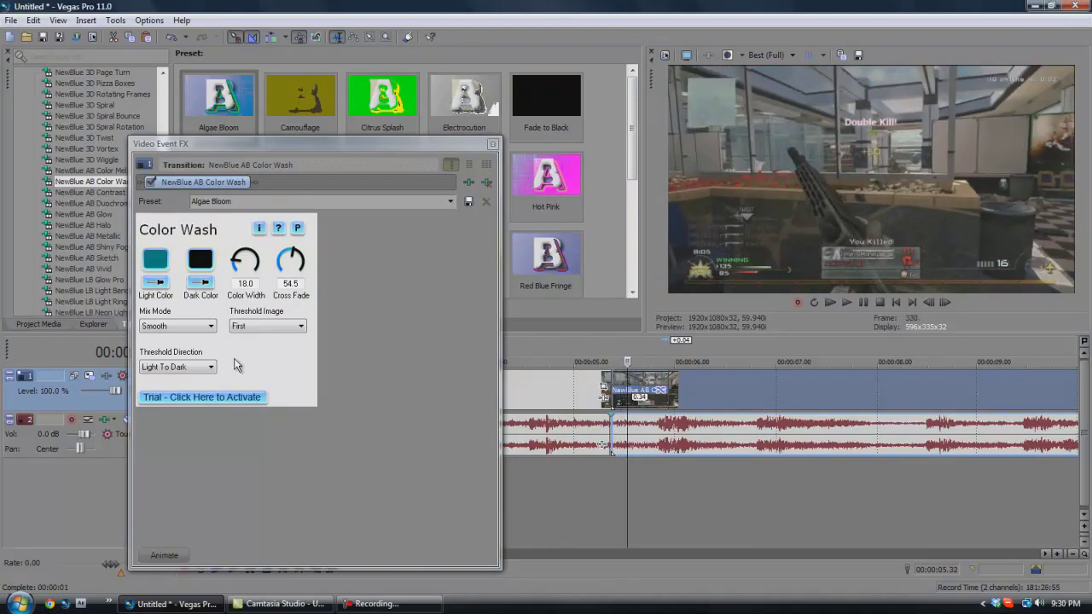
key("Right")
key("Right")
key("Right")
key("Right")
key("Right")
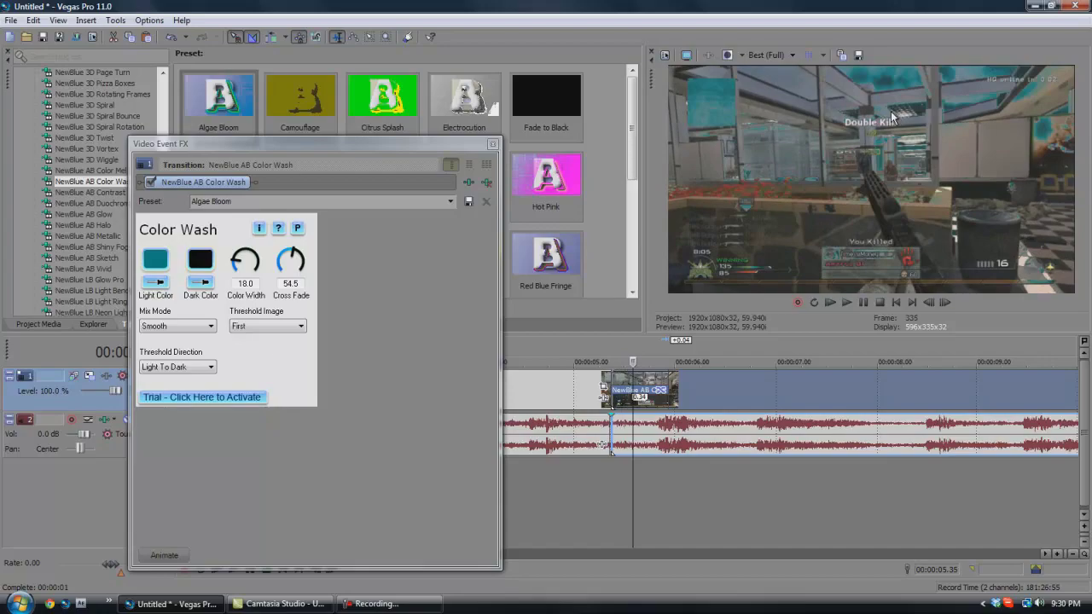
key("Right")
key("Right")
key("Right")
key("Right")
key("Right")
key("Right")
key("Right")
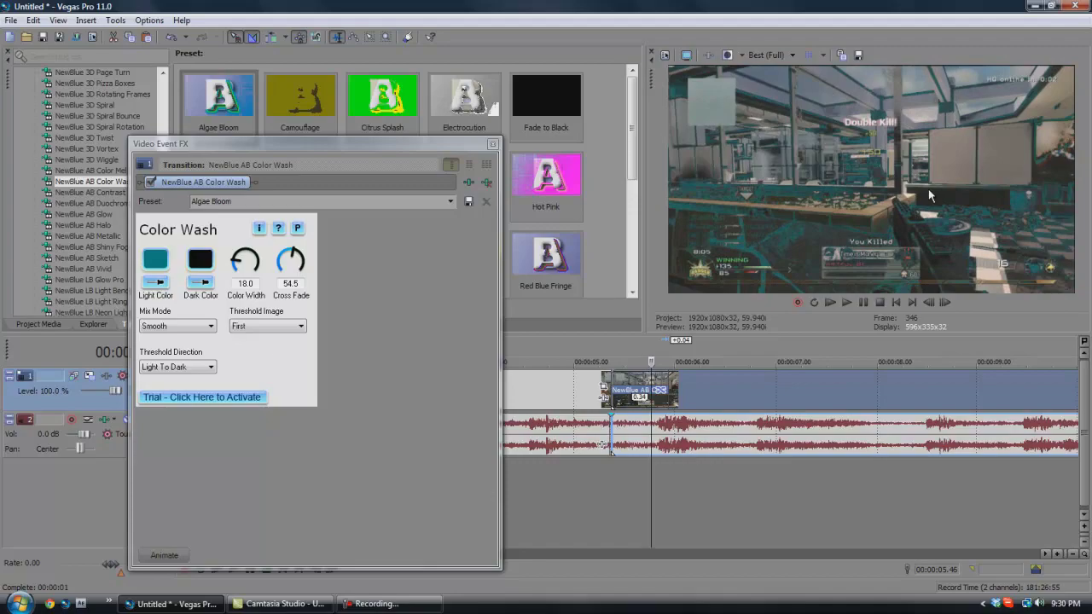
key("Right")
key("Right")
key("Right")
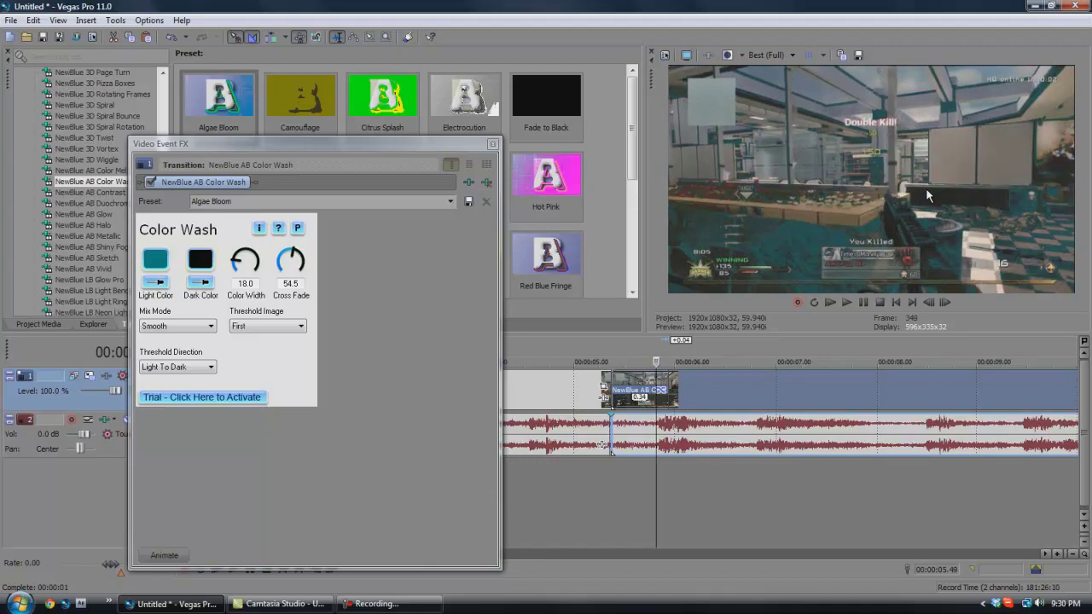
key("Right")
key("Right")
key("Right")
key("Right")
key("Right")
key("Right")
key("Right")
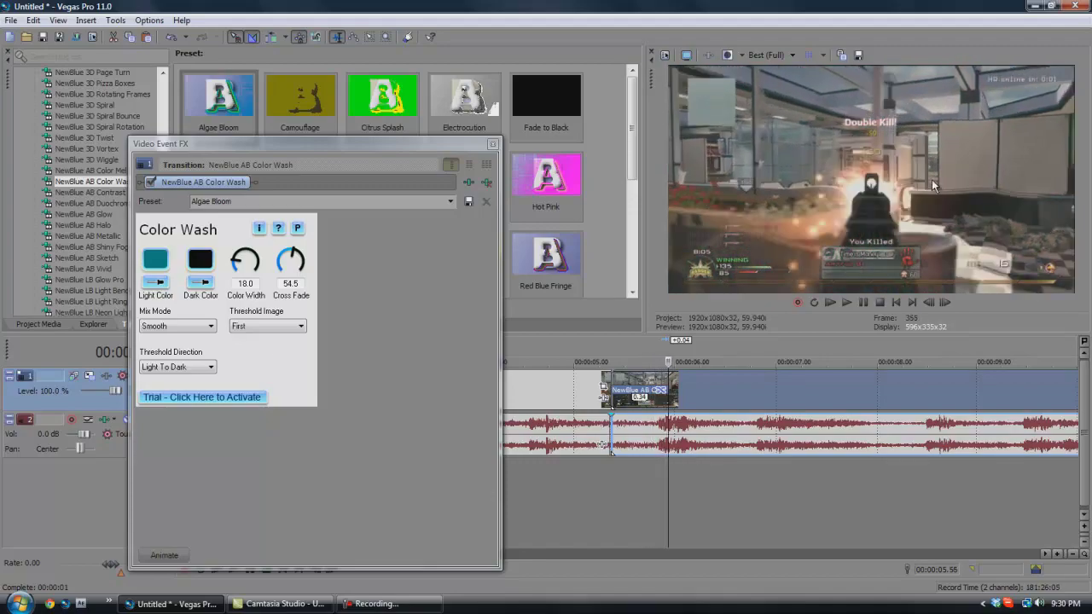
key("Right")
key("Right")
key("Right")
key("Right")
key("Escape")
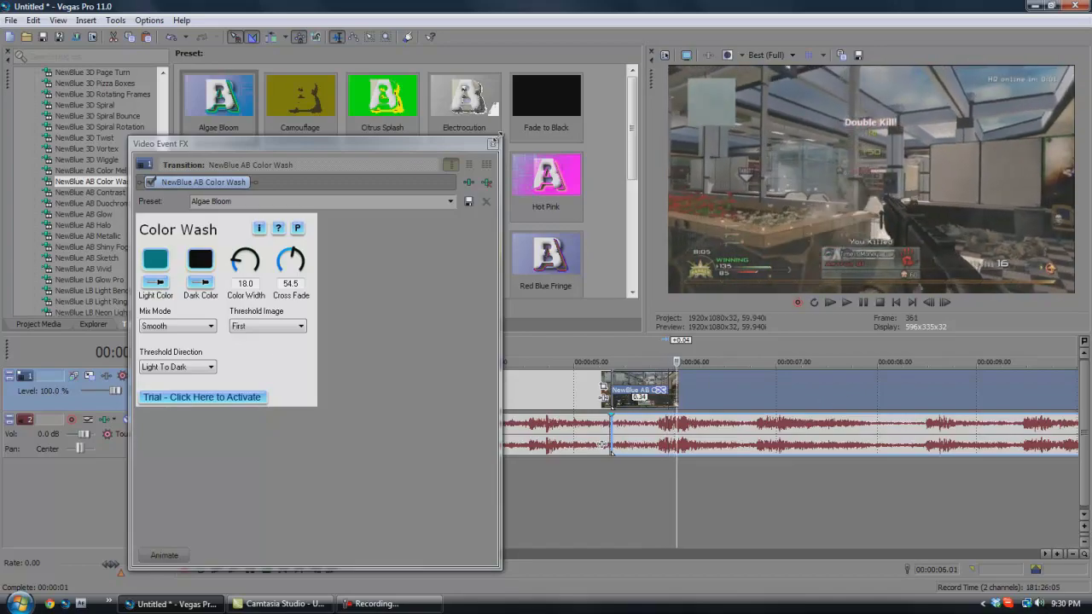
left_click_drag(763, 483, 609, 484)
Loop-play the transition from its start, ending the loop region at the current frame
left_click(610, 483)
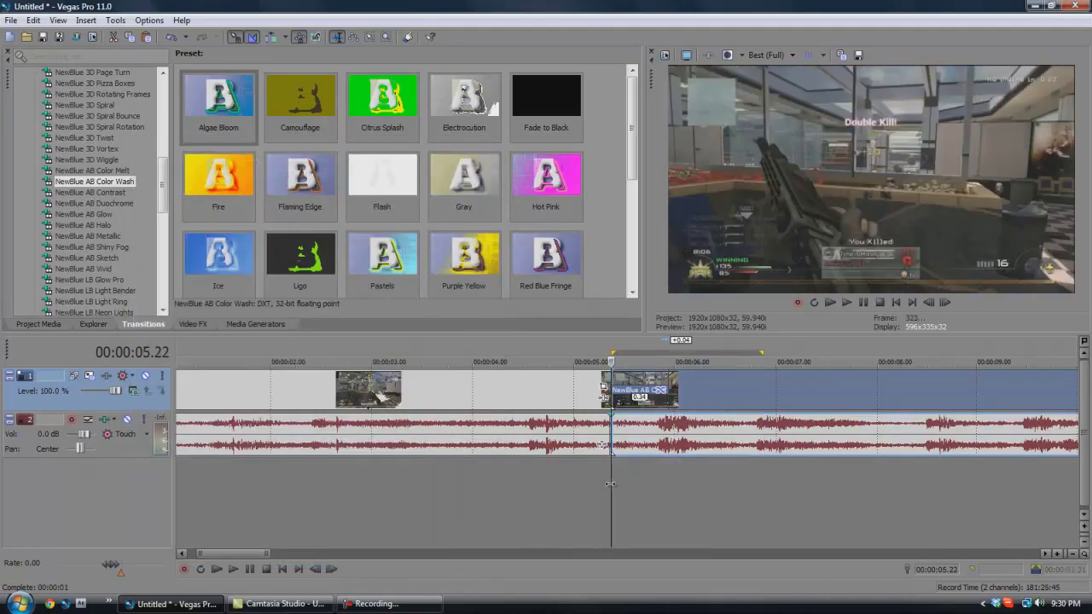
key("space")
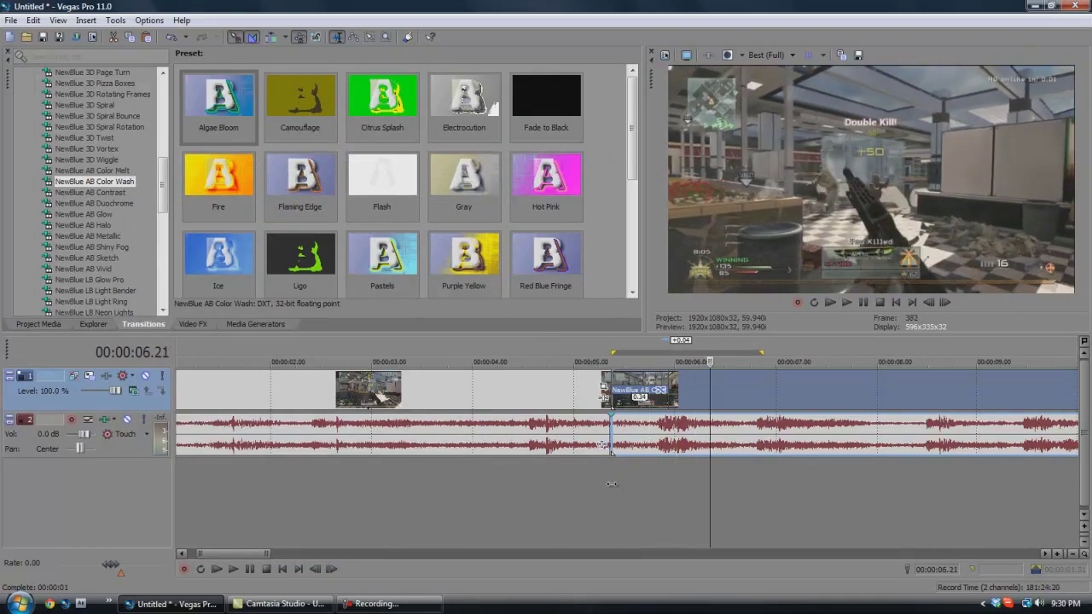
key("o")
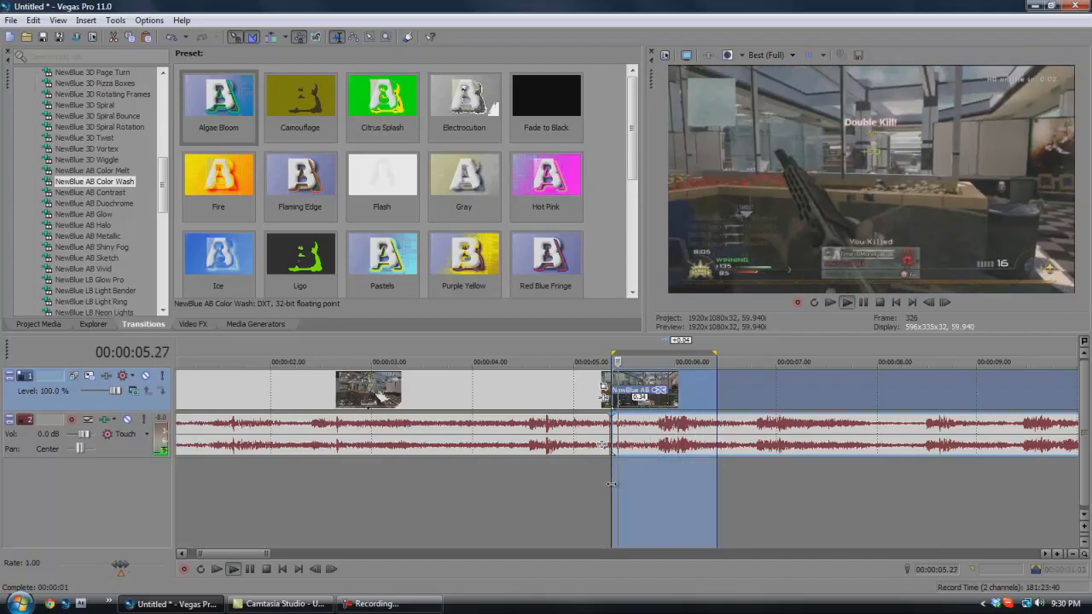
key("space")
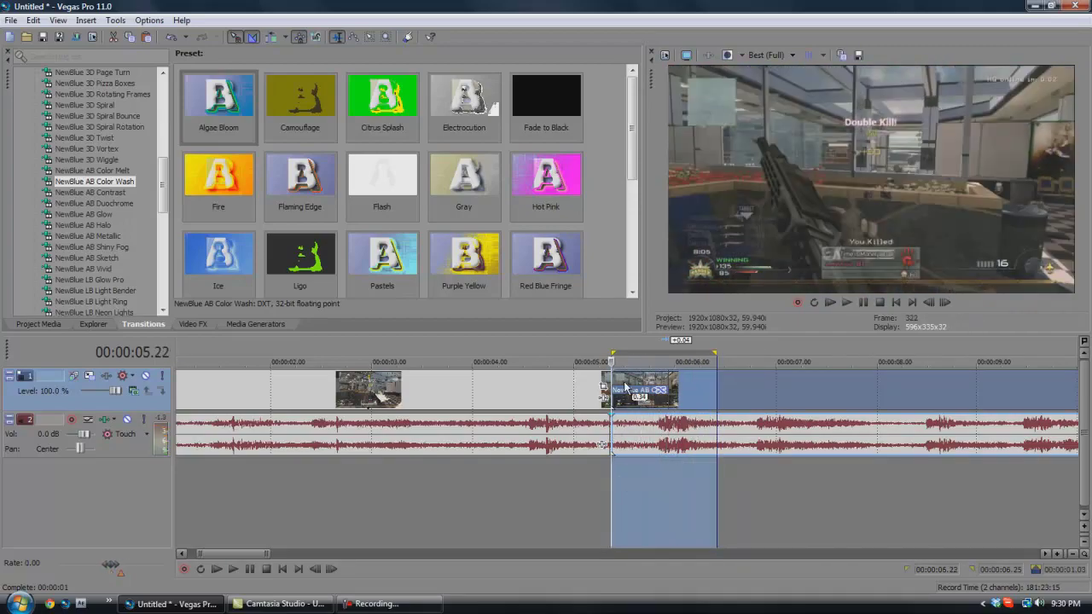
Set the Color Wash Threshold Direction to Dark To Light
left_click(623, 388)
left_click(659, 390)
left_click(211, 366)
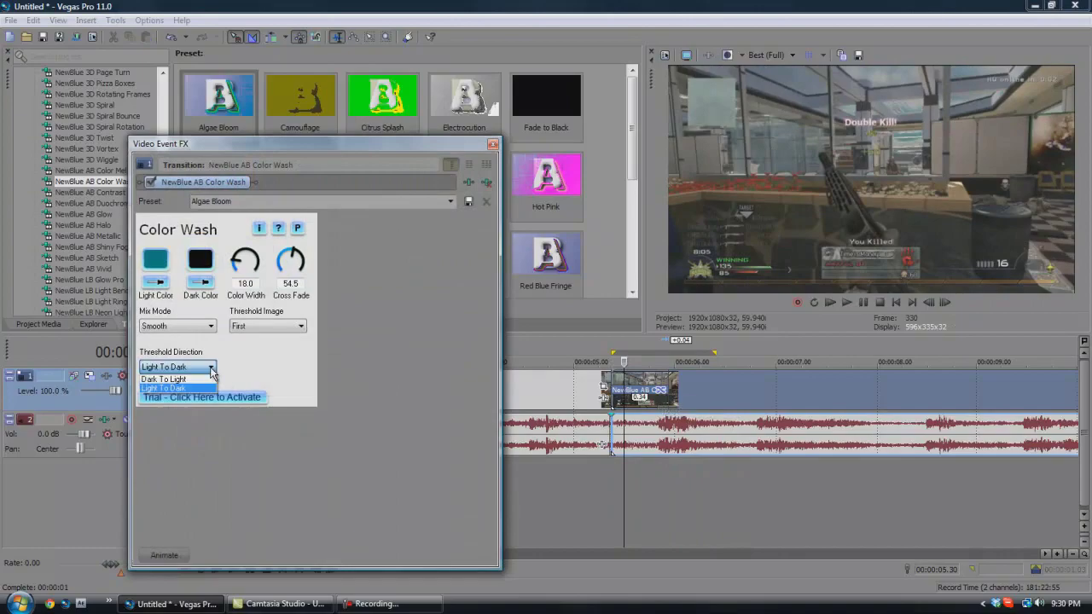
left_click(196, 379)
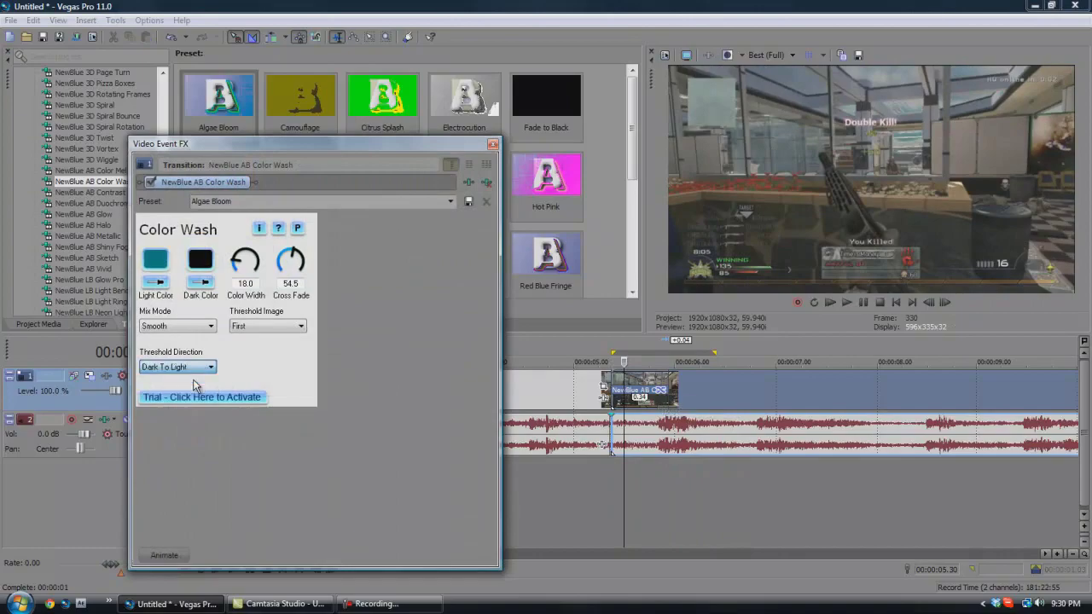
left_click(493, 145)
left_click(612, 451)
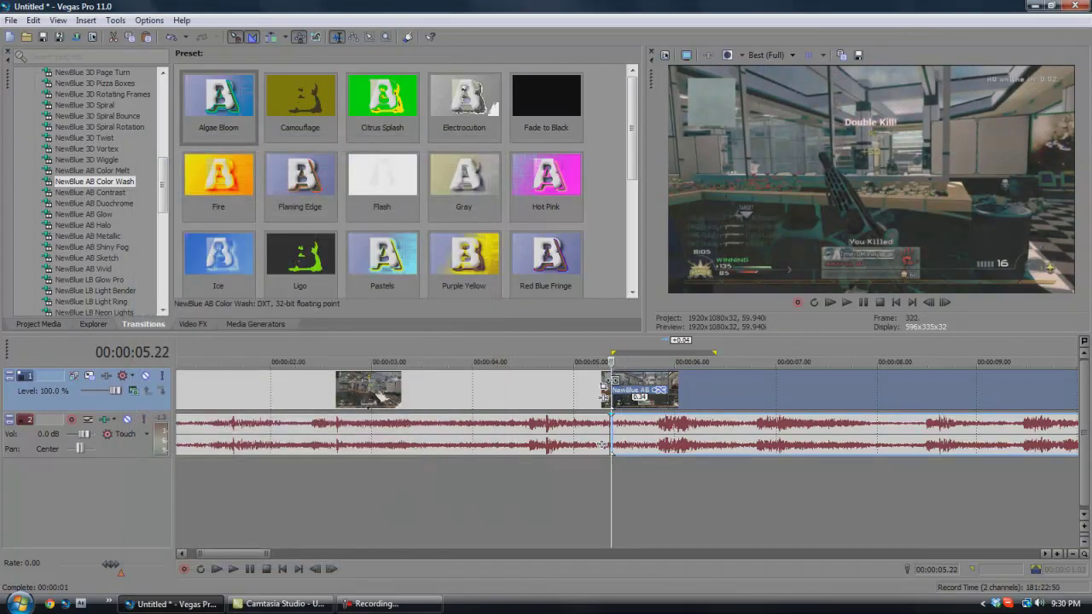
Preview the transition, then change its light colour to grey and dark colour to pale beige
key("space")
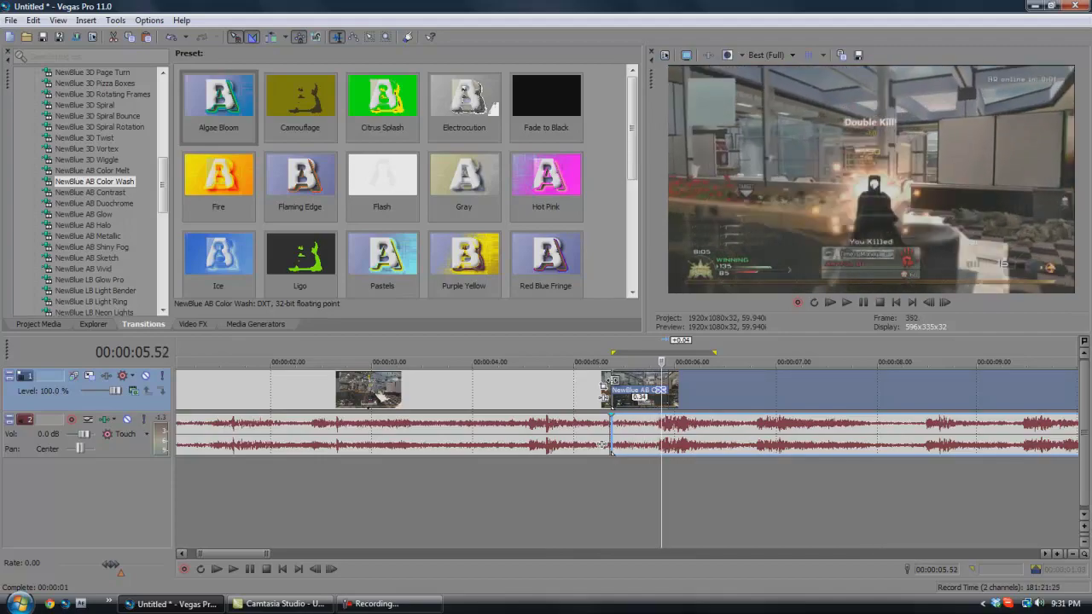
left_click(659, 392)
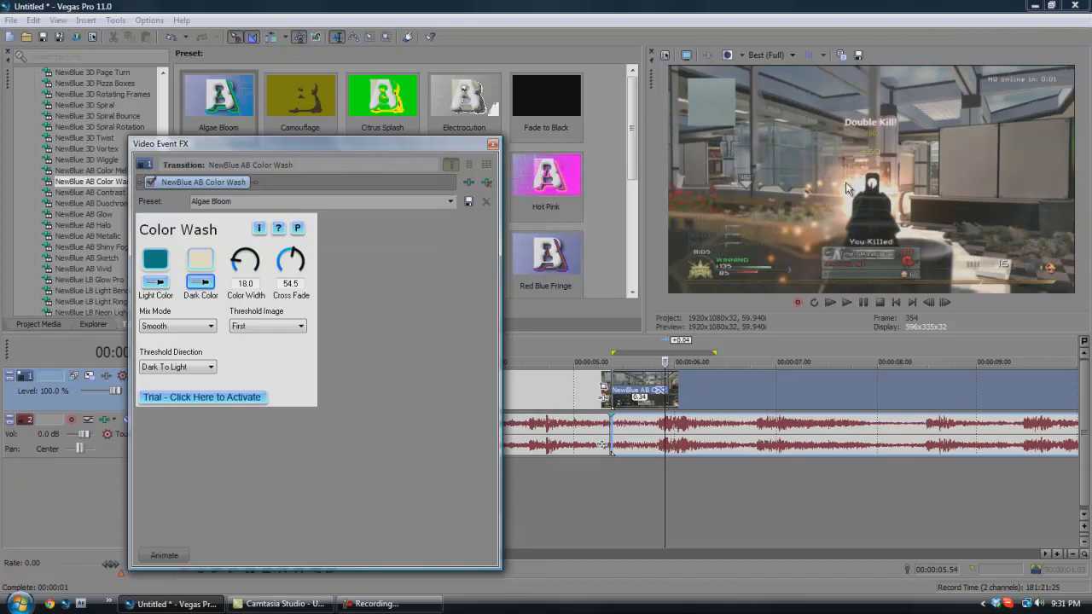
left_click(156, 259)
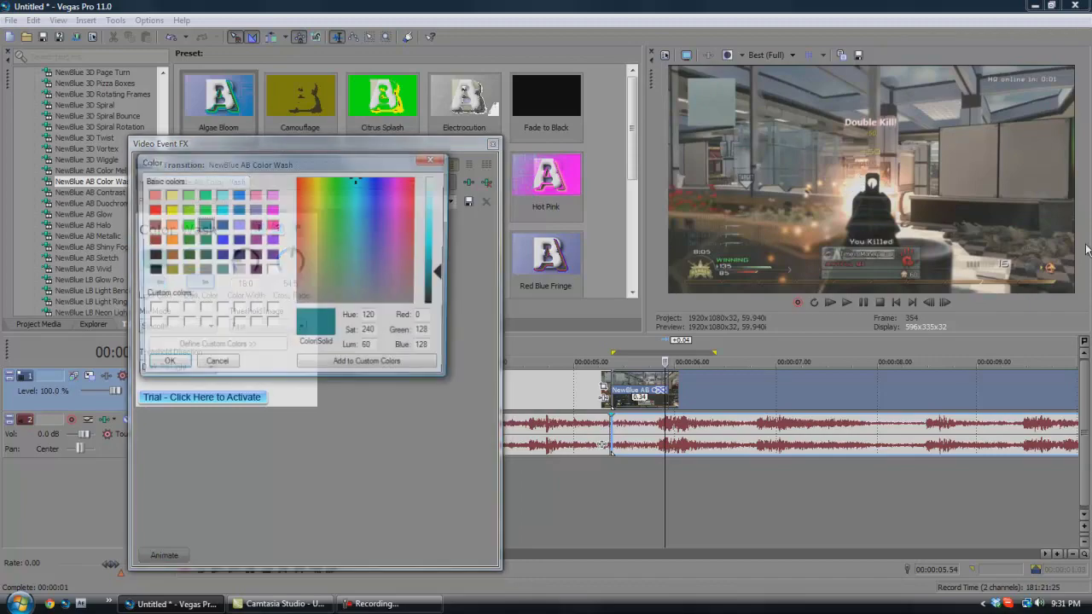
left_click(217, 365)
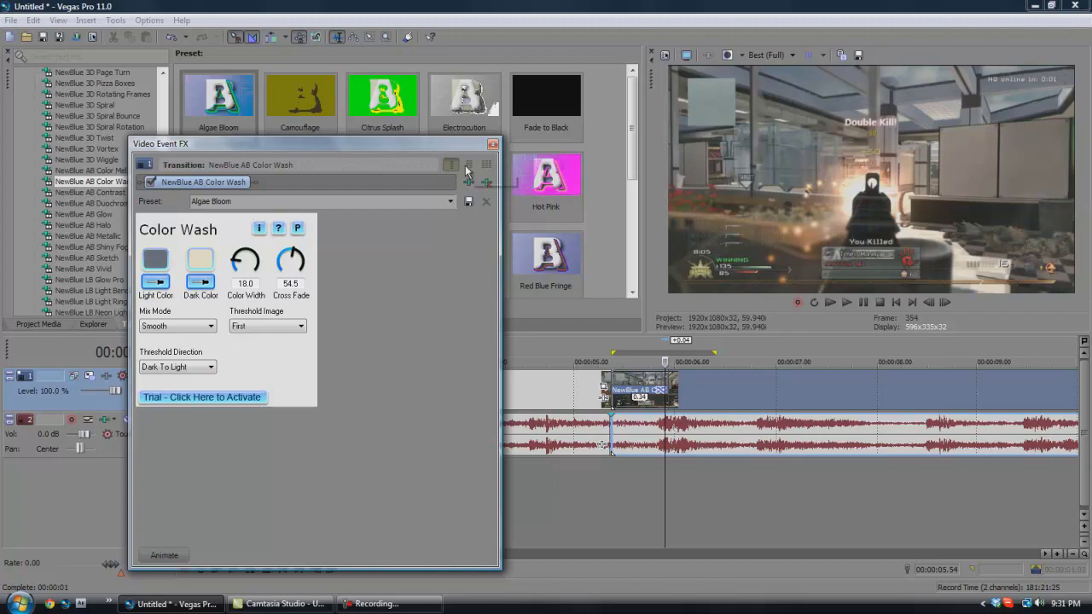
left_click(492, 145)
left_click(626, 386)
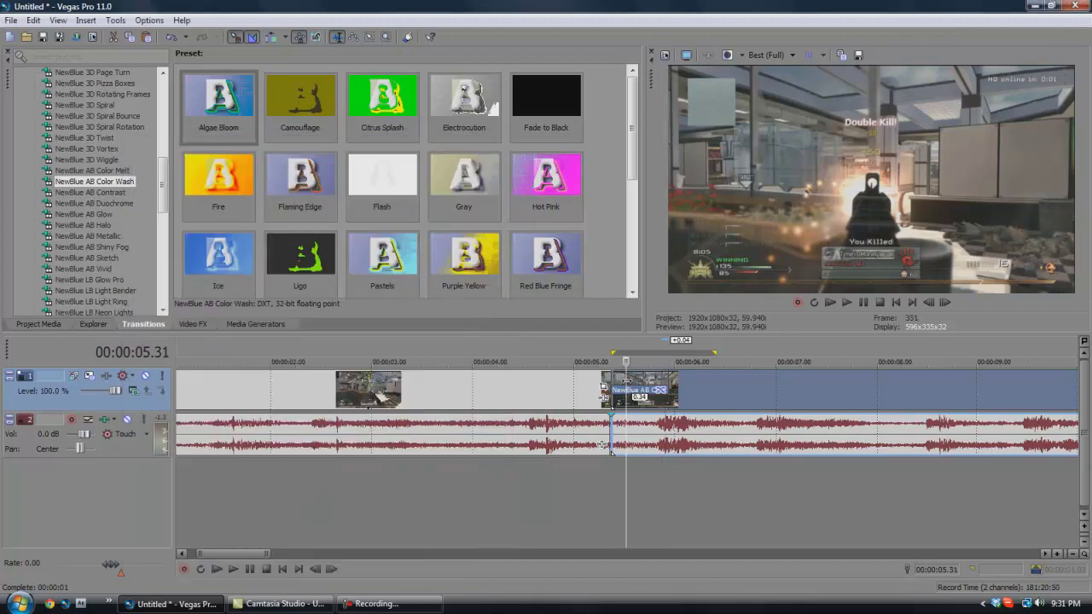
left_click(640, 383)
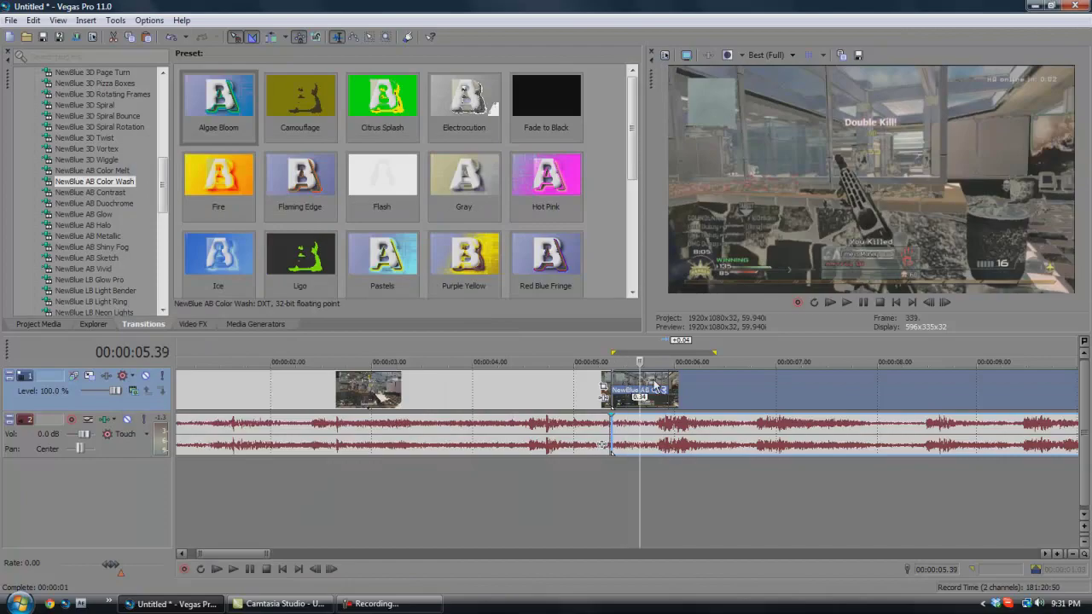
key("Right")
key("Right")
key("Right")
key("Right")
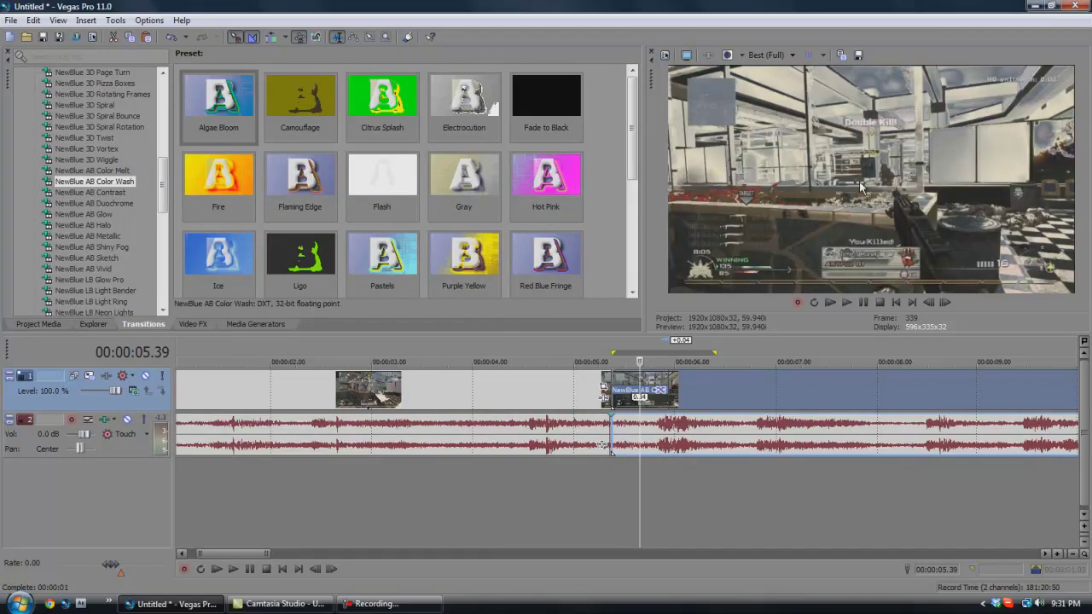
left_click(657, 385)
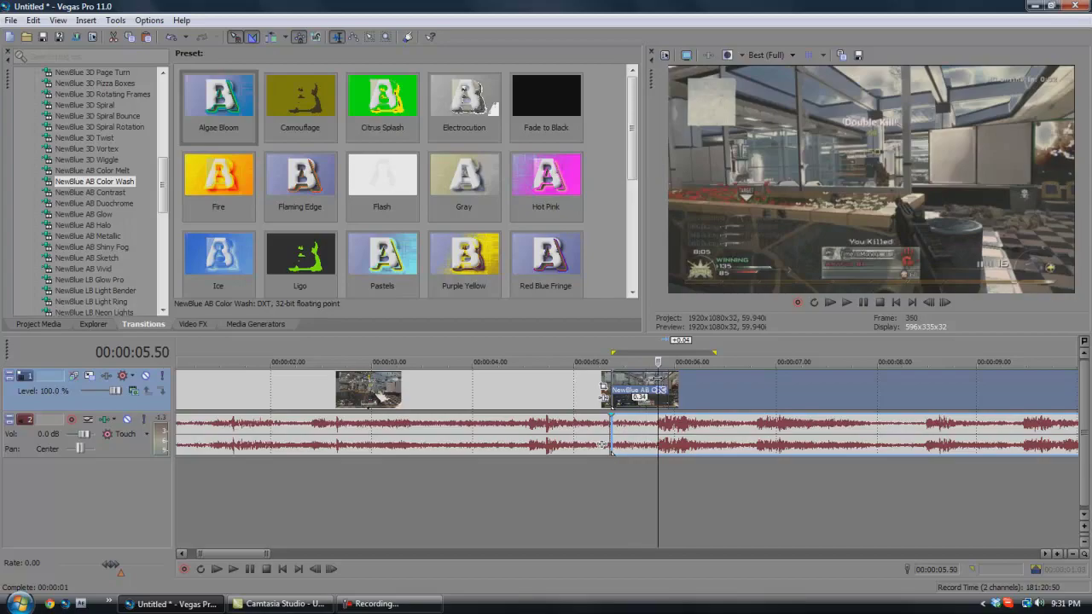